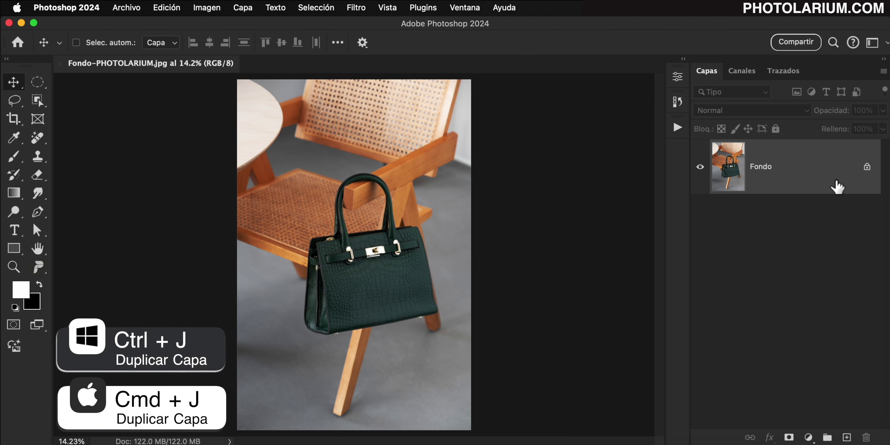
Duplicate the Fondo background layer as Capa 1 with Cmd+J
{"action": "key", "text": "super"}
{"action": "key", "text": "super+j"}
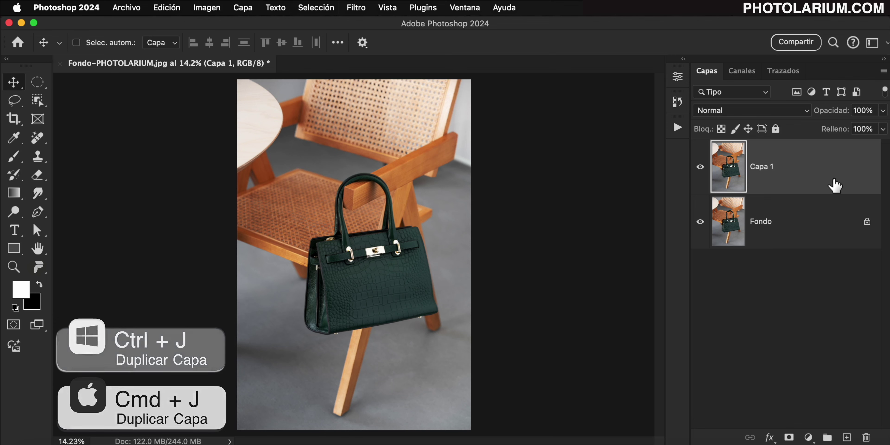
Hide Fondo, open Capa 1's Properties panel with its quick actions, and zoom in slightly
{"action": "left_click", "coordinate": [700, 221]}
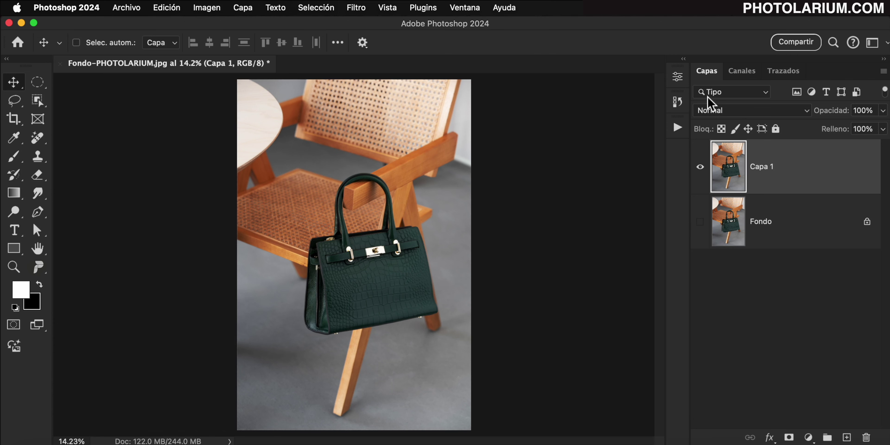
{"action": "left_click", "coordinate": [677, 77]}
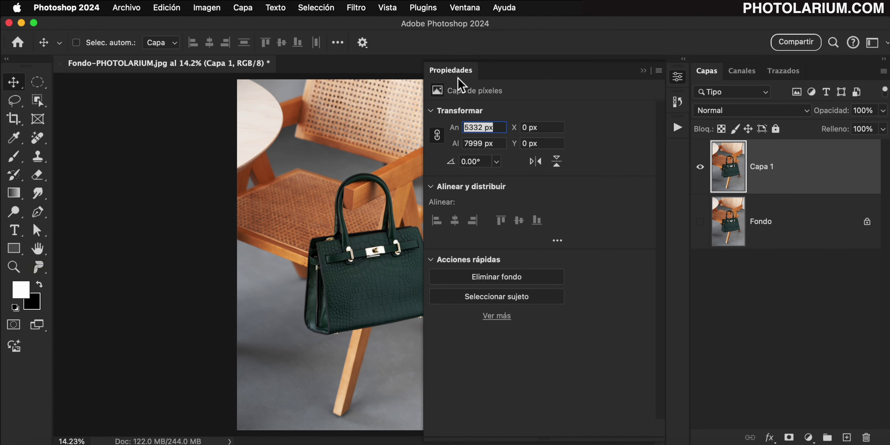
{"action": "left_click", "coordinate": [643, 71]}
{"action": "left_click", "coordinate": [464, 8]}
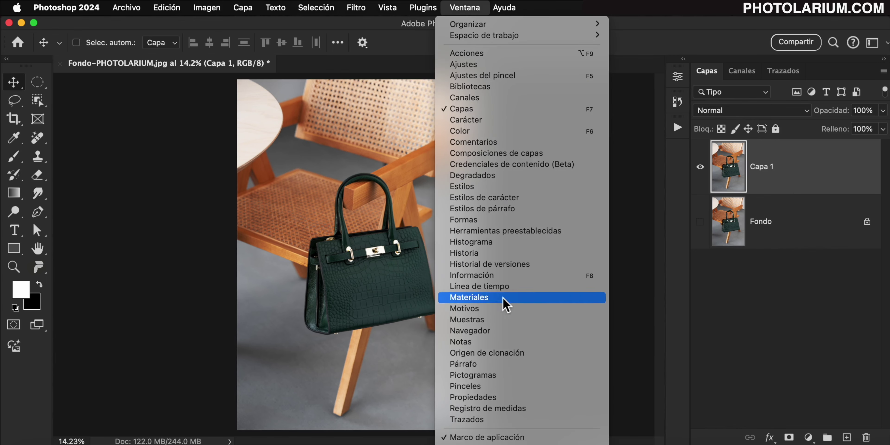
{"action": "left_click", "coordinate": [545, 397]}
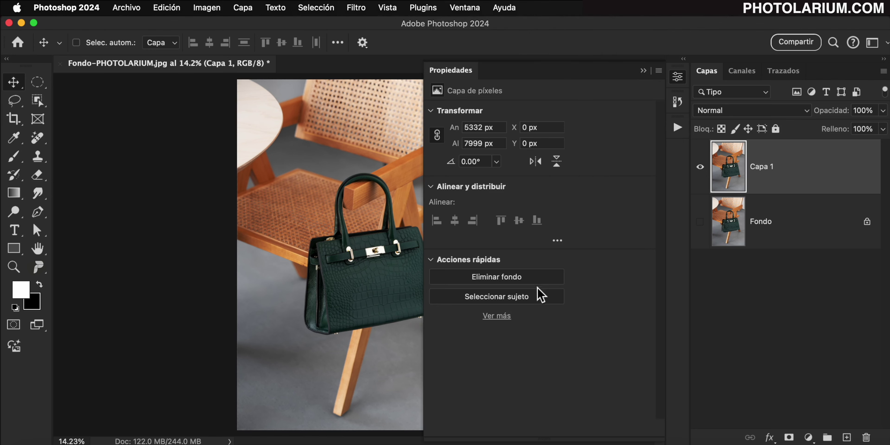
{"action": "key", "text": "z"}
{"action": "left_click_drag", "start_coordinate": [322, 342], "coordinate": [326, 341]}
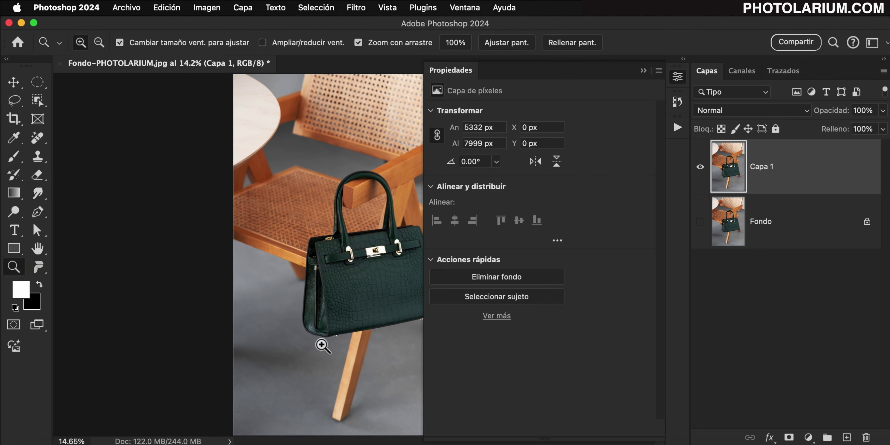
{"action": "left_click_drag", "start_coordinate": [407, 442], "coordinate": [442, 442]}
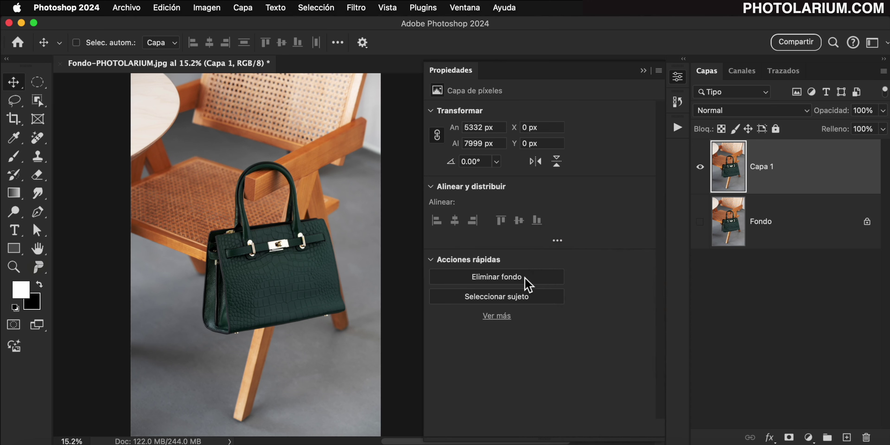
Undo the quick background-removal try and select the Object Selection tool
{"action": "left_click", "coordinate": [525, 279]}
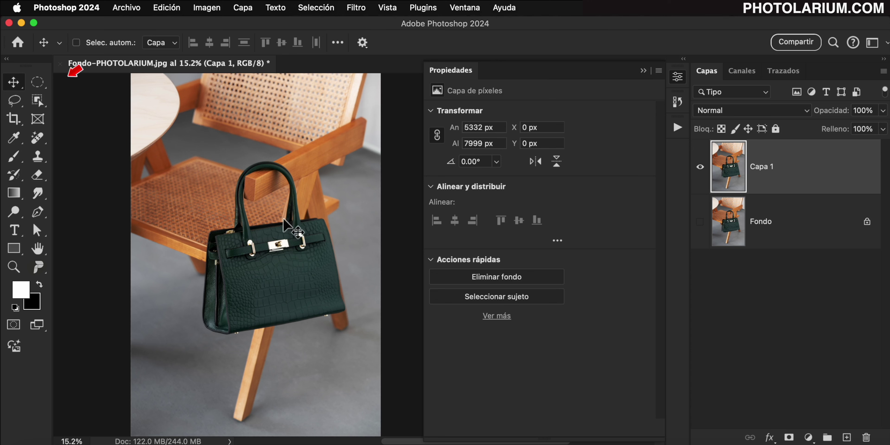
{"action": "left_click", "coordinate": [38, 100]}
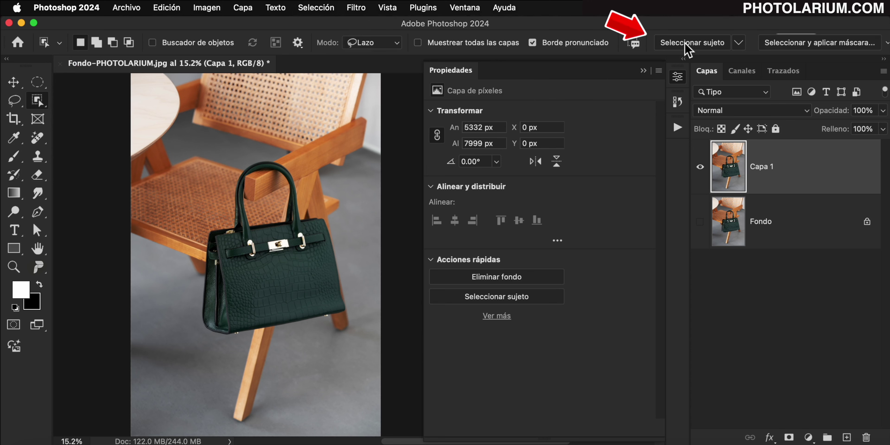
Run Seleccionar sujeto using Nube (resultados detallados) processing to select the handbag
{"action": "left_click", "coordinate": [742, 46]}
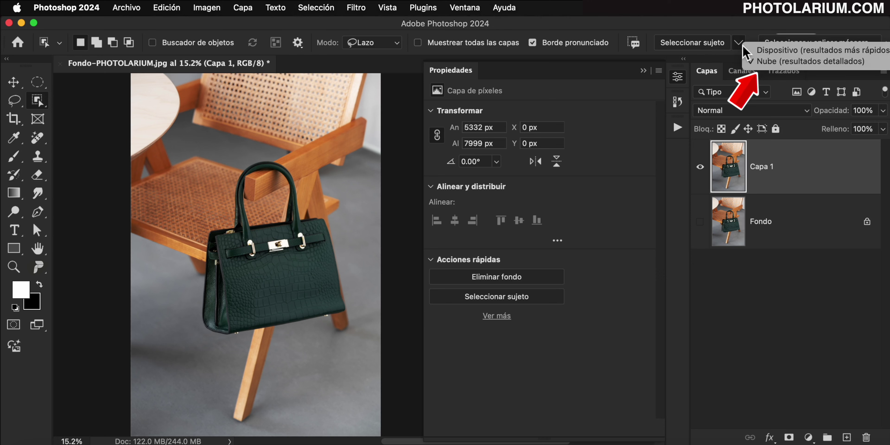
{"action": "left_click", "coordinate": [782, 62]}
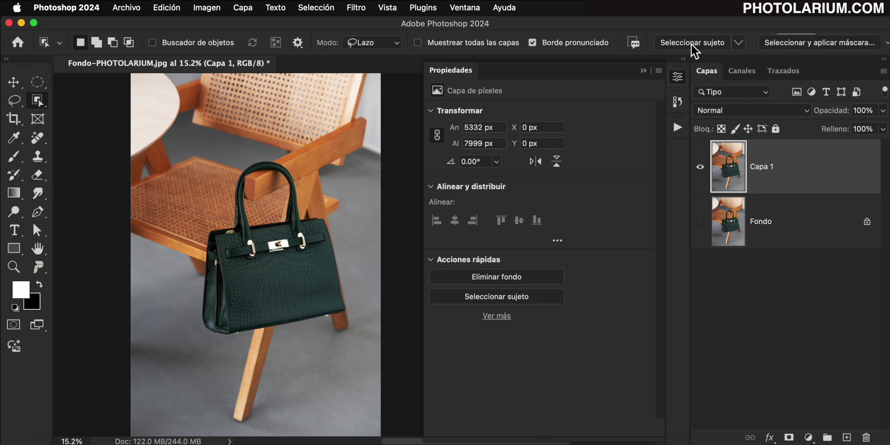
{"action": "left_click", "coordinate": [693, 43]}
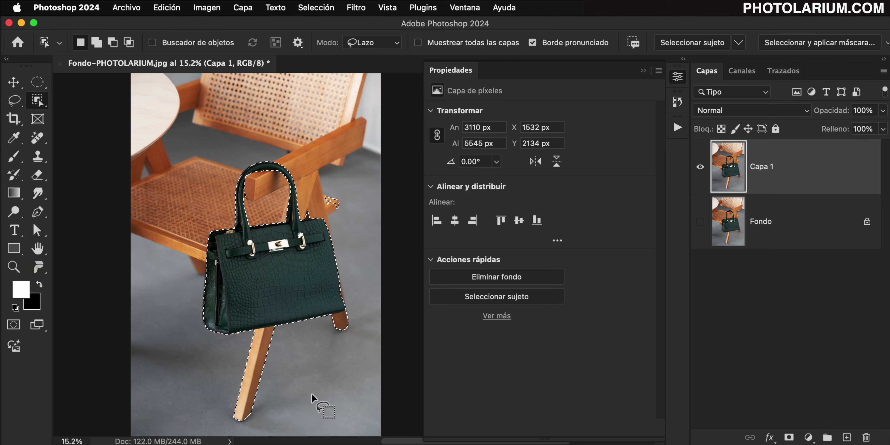
{"action": "left_click", "coordinate": [321, 8]}
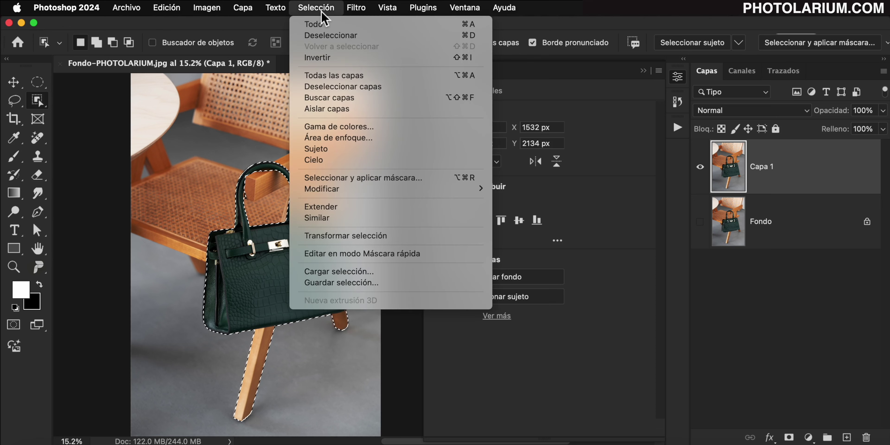
Deselect the bag-and-chair selection, lasso the bag loosely, then clear it with Cmd+D
{"action": "left_click", "coordinate": [422, 36]}
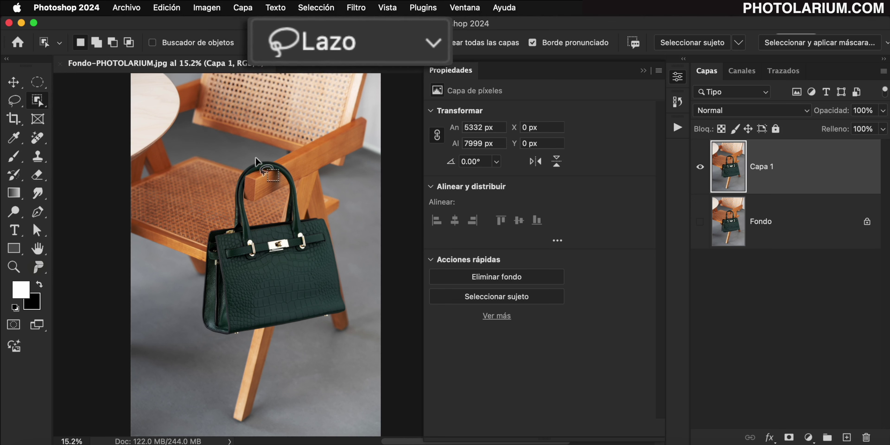
{"action": "mouse_move", "coordinate": [261, 159]}
{"action": "left_mouse_down"}
{"action": "mouse_move", "coordinate": [335, 330]}
{"action": "mouse_move", "coordinate": [302, 176]}
{"action": "left_mouse_up"}
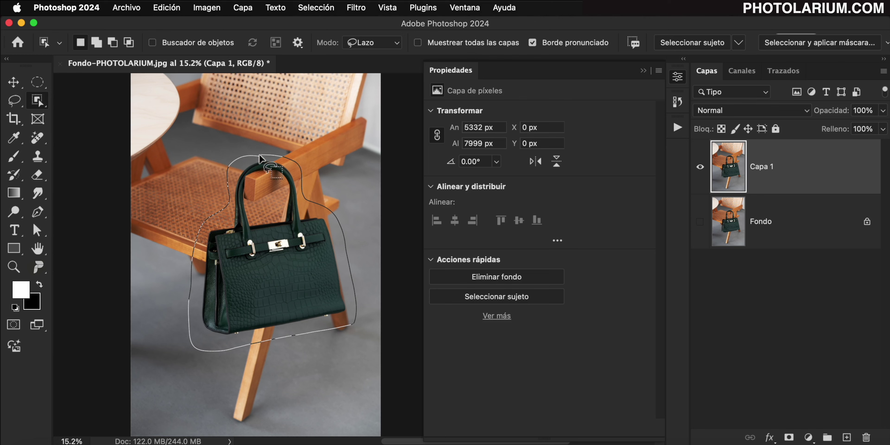
{"action": "left_click_drag", "start_coordinate": [260, 156], "coordinate": [261, 156]}
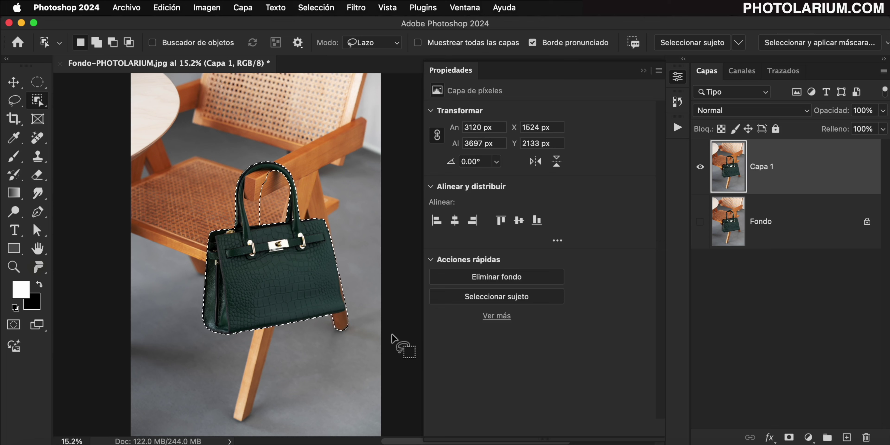
{"action": "key", "text": "ctrl+d"}
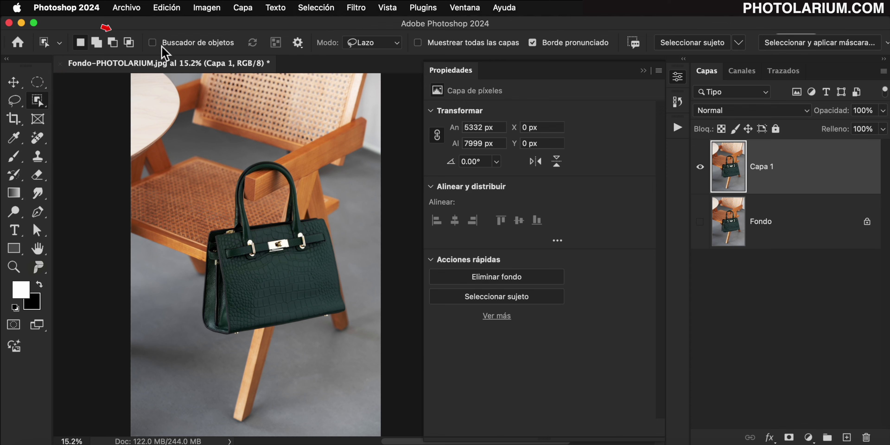
Select only the handbag using Buscador de objetos, then switch Buscador de objetos off
{"action": "left_click", "coordinate": [154, 45]}
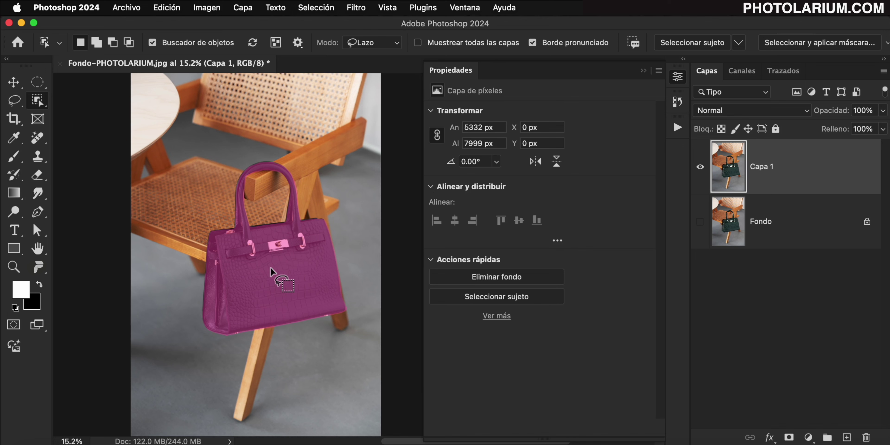
{"action": "left_click", "coordinate": [272, 272]}
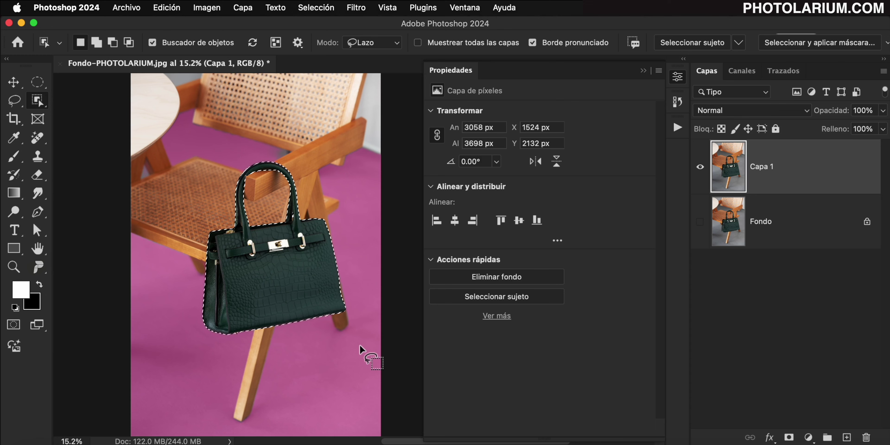
{"action": "left_click", "coordinate": [152, 43]}
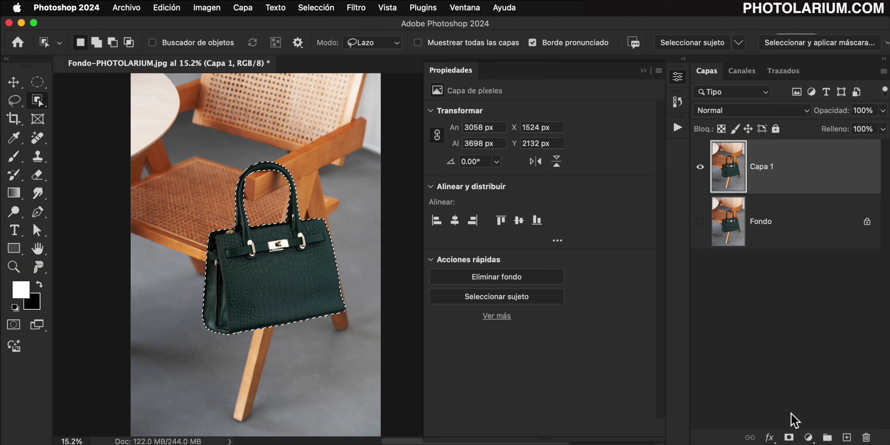
Add a layer mask to Capa 1 from the handbag selection and close Properties
{"action": "left_click", "coordinate": [789, 438]}
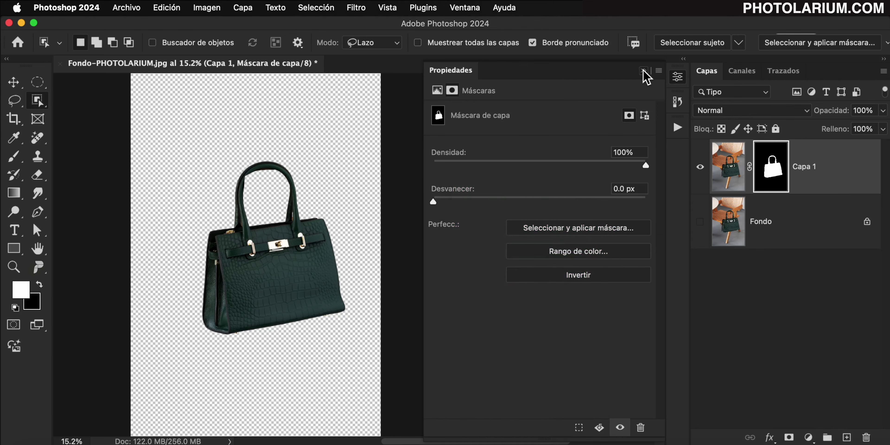
{"action": "left_click", "coordinate": [643, 71]}
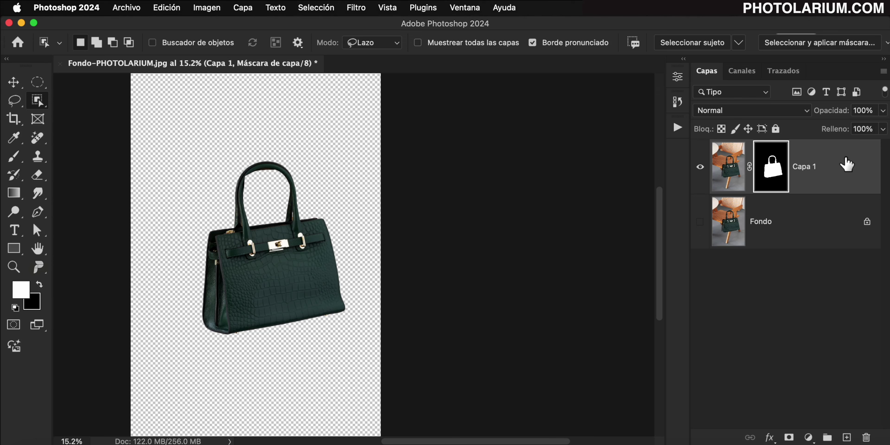
Fit the image on screen and free-transform the handbag slightly lower on the canvas
{"action": "key", "text": "ctrl+0"}
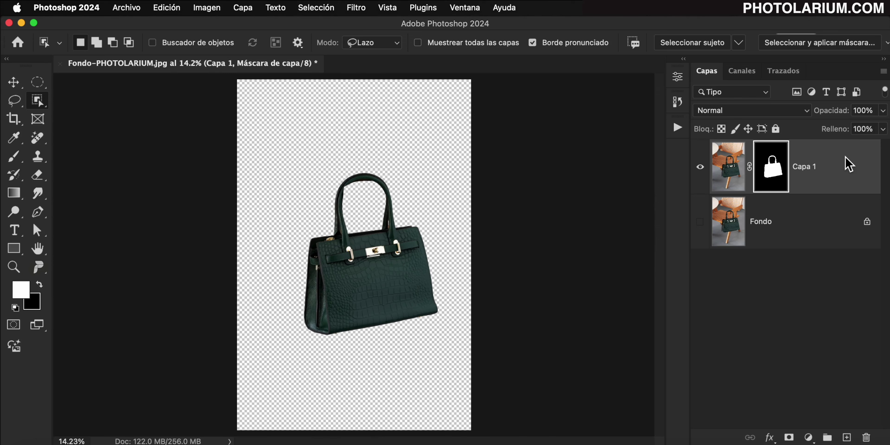
{"action": "left_click", "coordinate": [168, 11]}
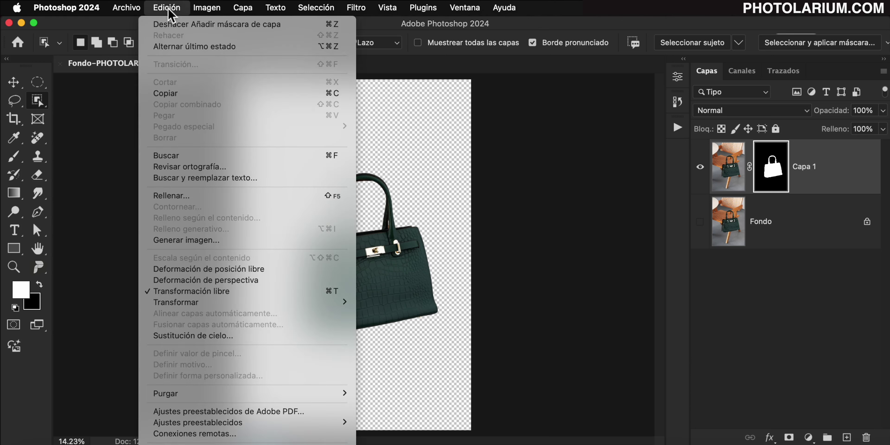
{"action": "left_click", "coordinate": [299, 296]}
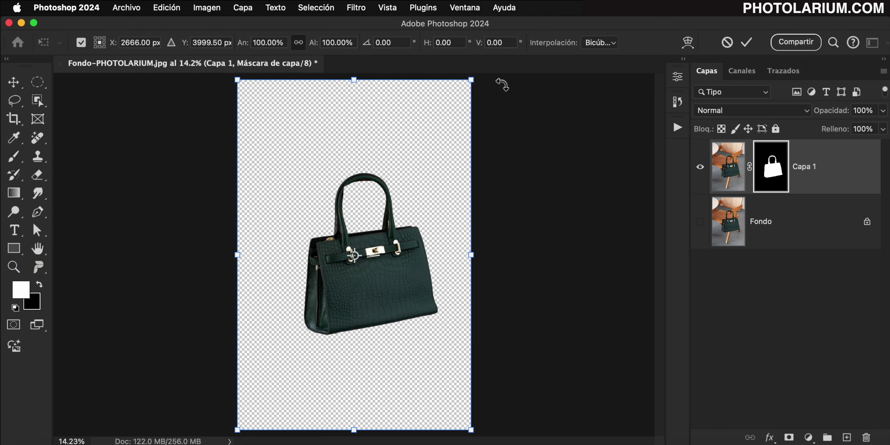
{"action": "left_click_drag", "start_coordinate": [496, 84], "coordinate": [490, 90]}
{"action": "left_click_drag", "start_coordinate": [395, 292], "coordinate": [369, 290]}
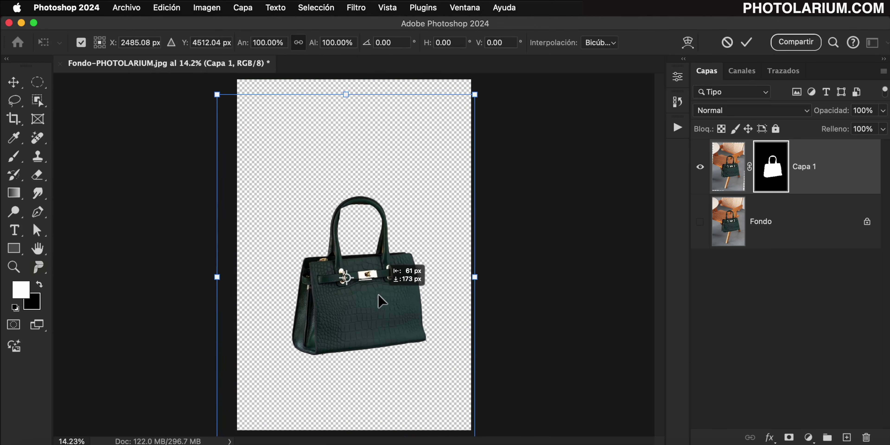
{"action": "key", "text": "Return"}
{"action": "key", "text": "w"}
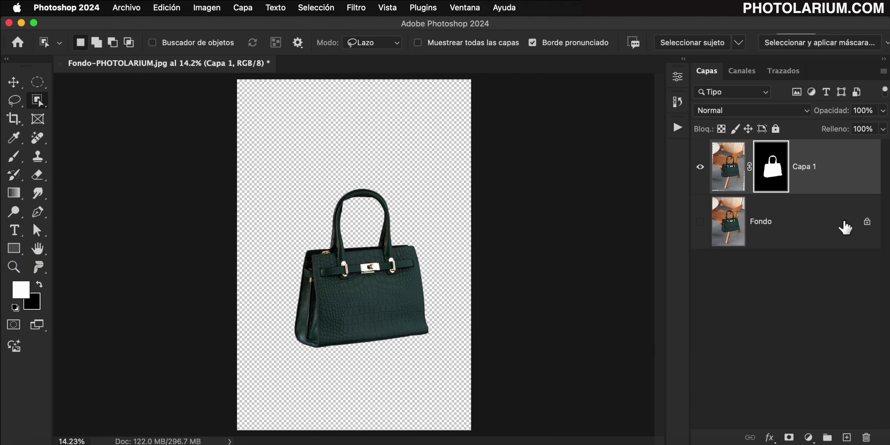
Make the hidden Fondo layer active, switch to the Move tool, and zoom in slightly
{"action": "left_click", "coordinate": [845, 227]}
{"action": "key", "text": "v"}
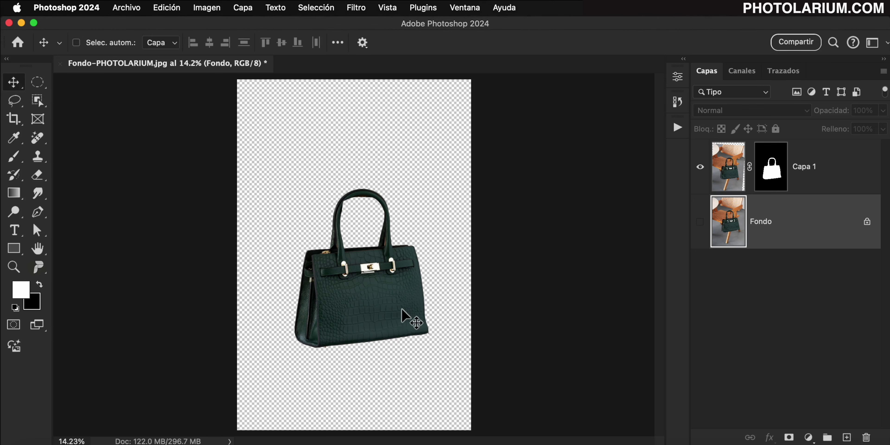
{"action": "scroll", "coordinate": [401, 311], "scroll_direction": "up", "scroll_amount": 1}
{"action": "left_click_drag", "start_coordinate": [425, 440], "coordinate": [468, 441]}
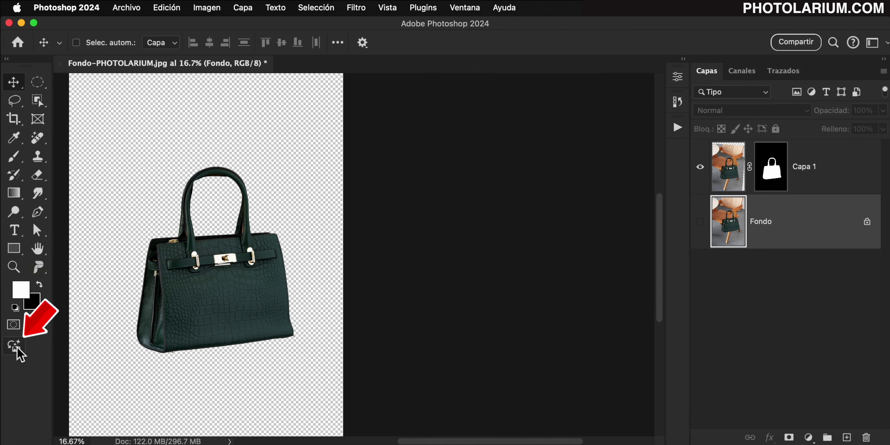
Generate a Fotografía, Hiperrealista image from the prompt 'Elegant table on blurry living room'
{"action": "left_click", "coordinate": [17, 349]}
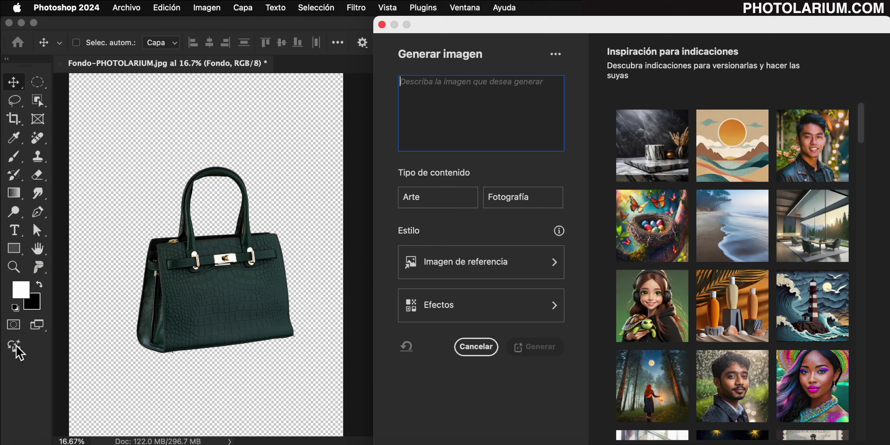
{"action": "left_click", "coordinate": [426, 101]}
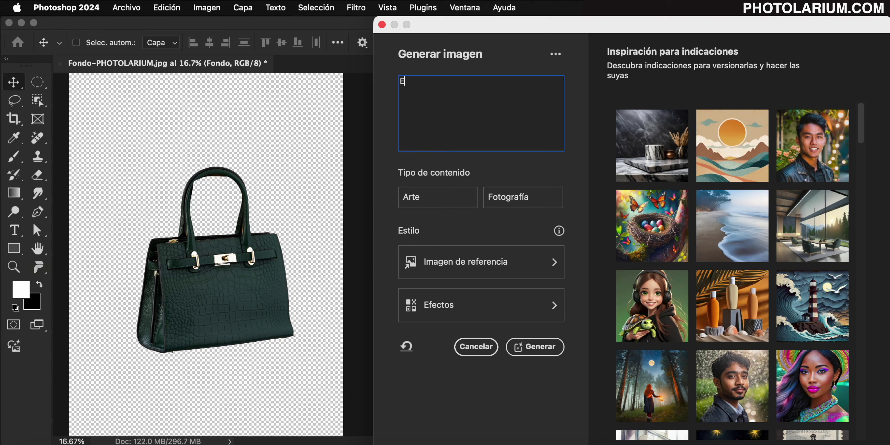
{"action": "type", "text": "Elegant table on blurry living room"}
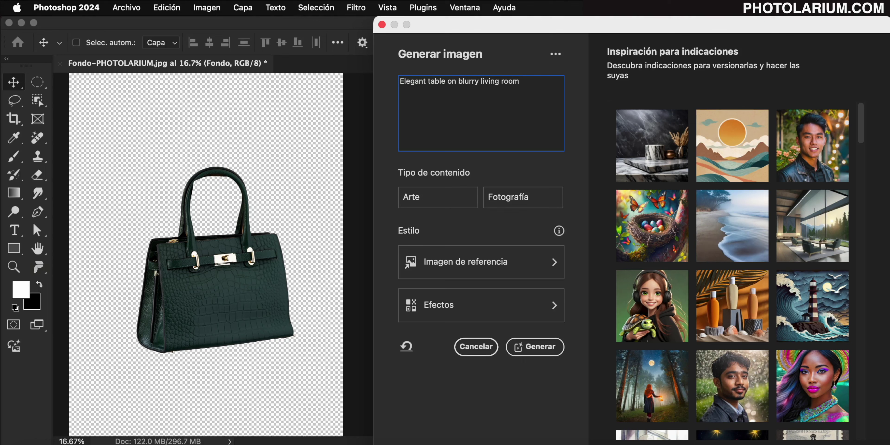
{"action": "left_click", "coordinate": [522, 205]}
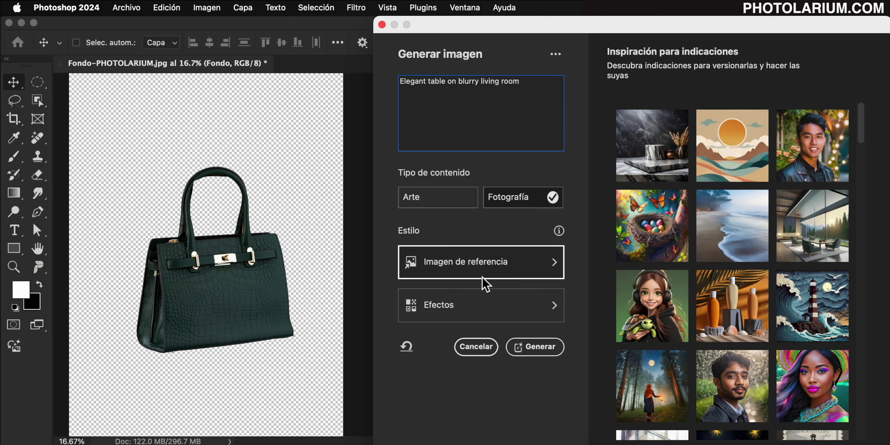
{"action": "left_click", "coordinate": [544, 316]}
{"action": "scroll", "coordinate": [725, 276], "scroll_direction": "down", "scroll_amount": 5}
{"action": "left_click", "coordinate": [702, 212]}
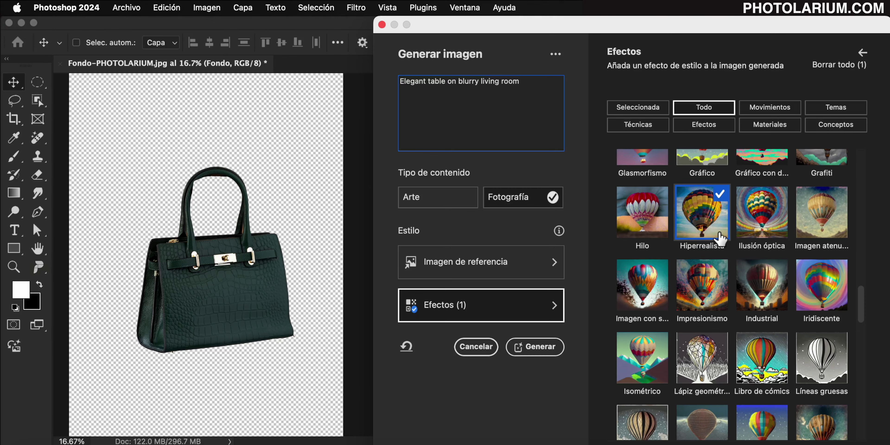
{"action": "left_click", "coordinate": [535, 346]}
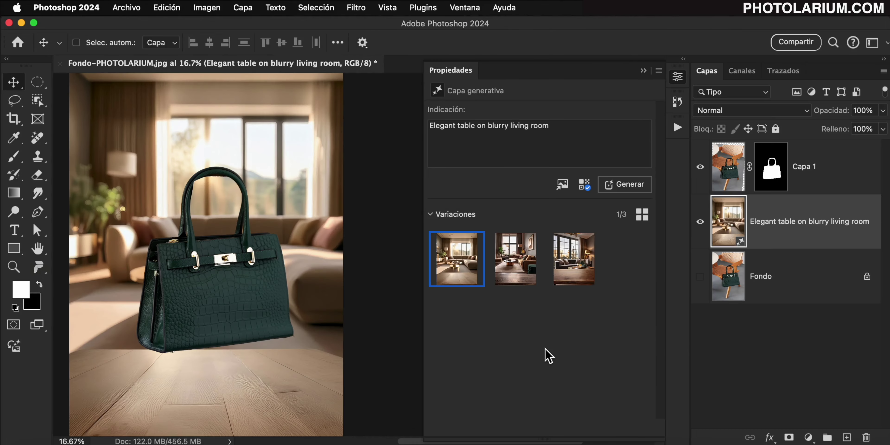
Compare variations, keep the first sunlit living room, and hide Capa 1 and the generated layer
{"action": "left_click", "coordinate": [516, 266]}
{"action": "mouse_move", "coordinate": [574, 259]}
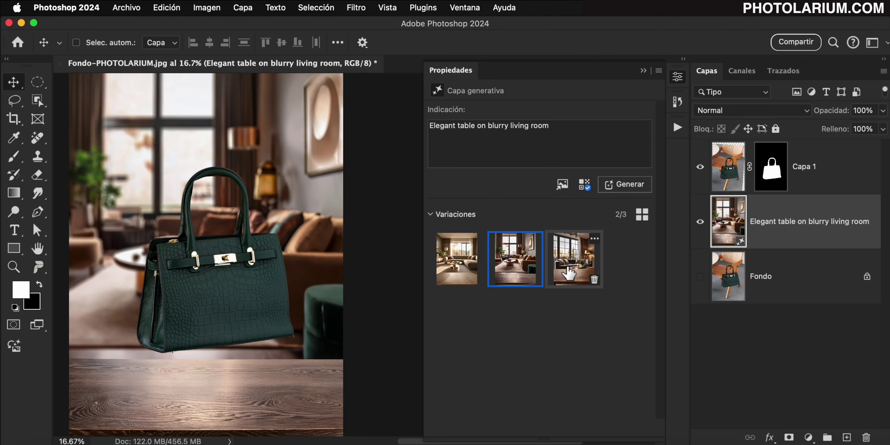
{"action": "left_click", "coordinate": [582, 264]}
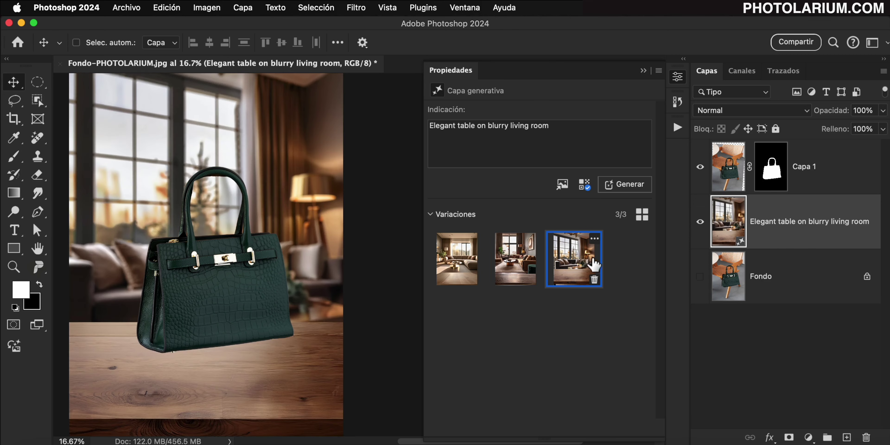
{"action": "left_click", "coordinate": [700, 167]}
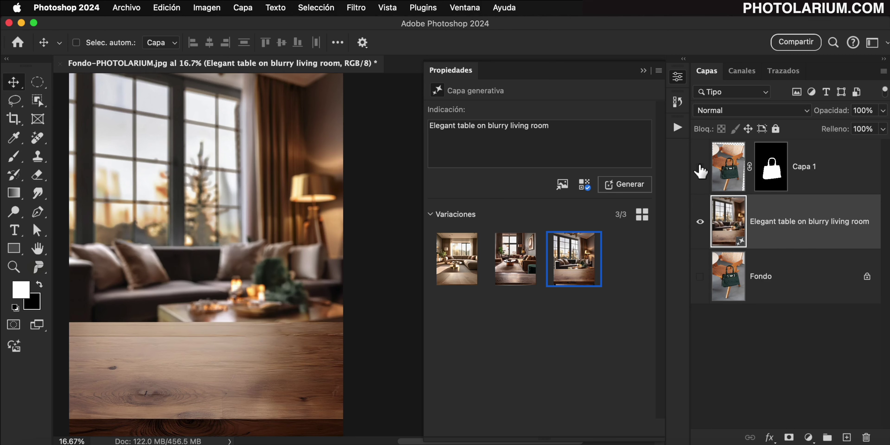
{"action": "left_click", "coordinate": [516, 264]}
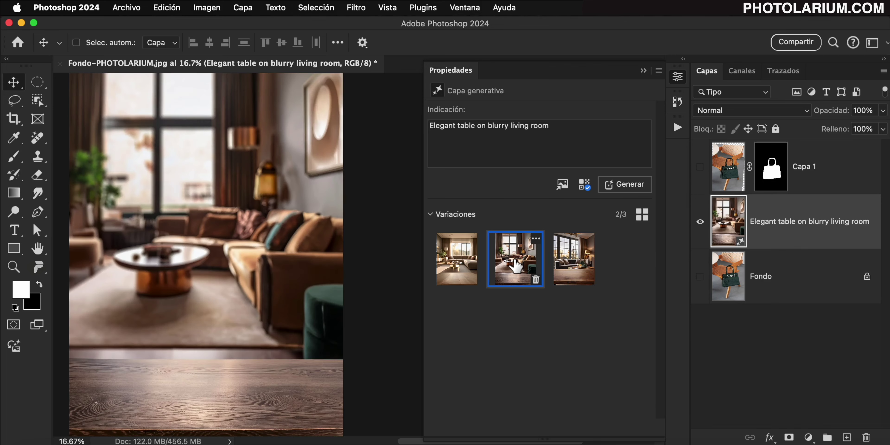
{"action": "left_click", "coordinate": [454, 262]}
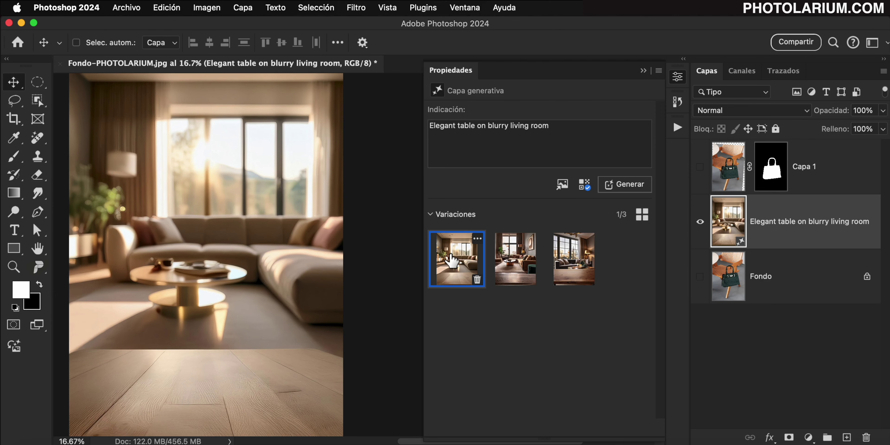
{"action": "left_click", "coordinate": [643, 71]}
{"action": "left_click", "coordinate": [699, 222]}
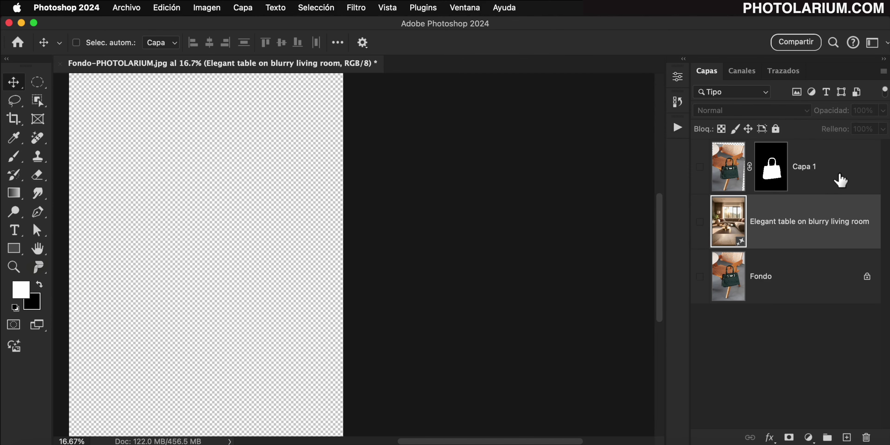
Show Capa 1, load its handbag mask as a selection, and invert it
{"action": "left_click", "coordinate": [701, 168]}
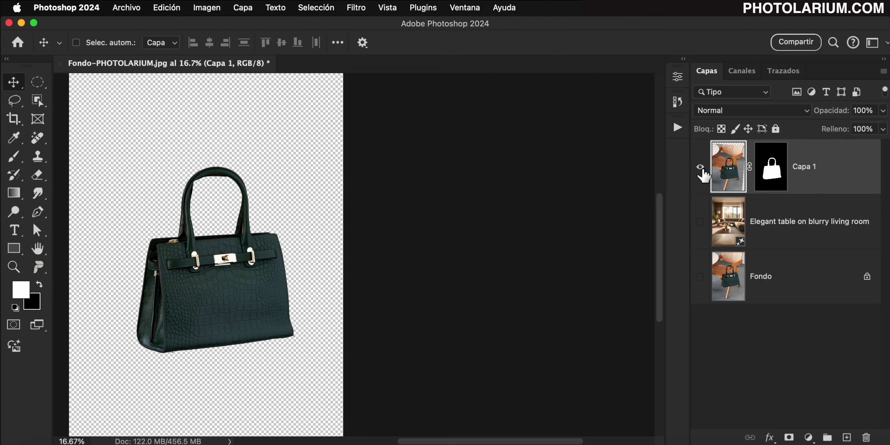
{"action": "key", "text": "ctrl+0"}
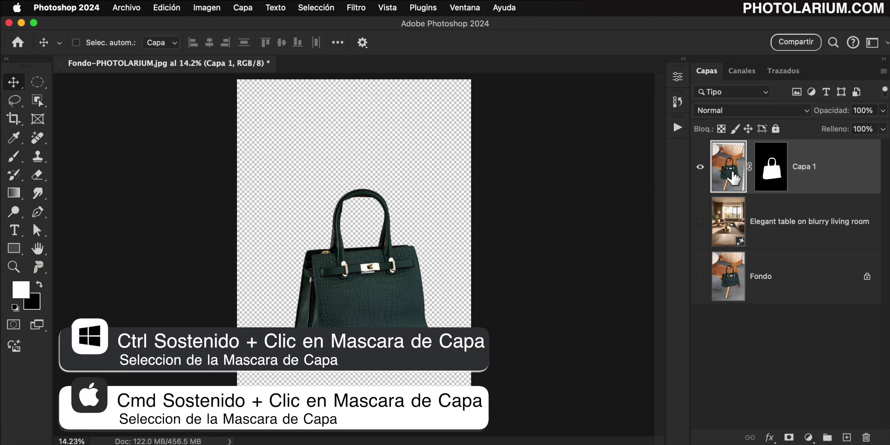
{"action": "key", "text": "super"}
{"action": "left_click", "coordinate": [773, 178], "text": "super"}
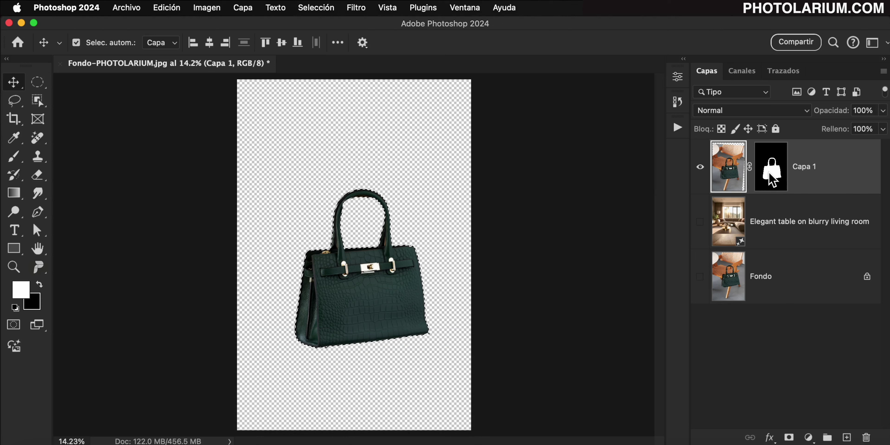
{"action": "key", "text": "shift+super+i"}
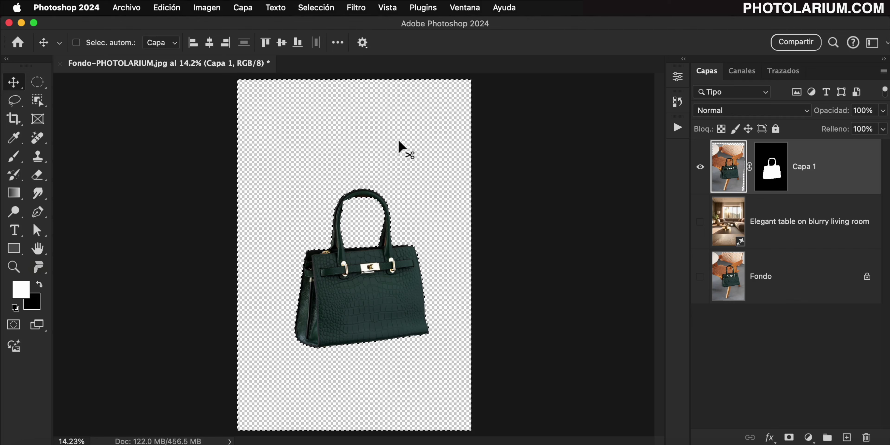
Expand the inverted selection around the handbag by 5 pixels
{"action": "left_click", "coordinate": [316, 8]}
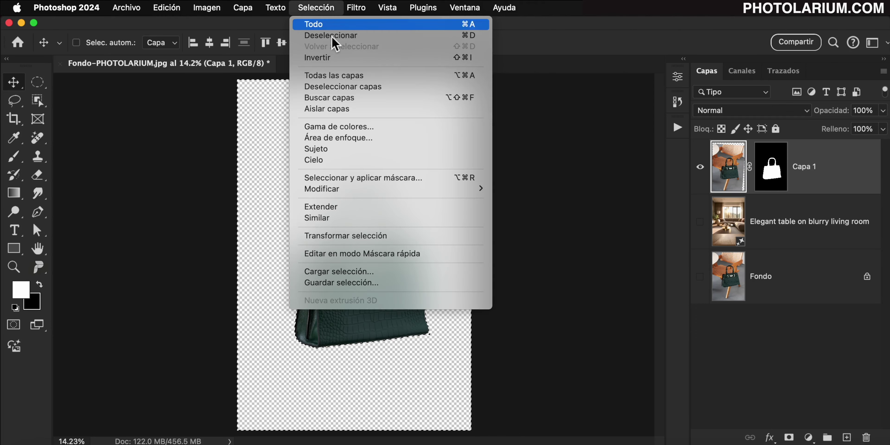
{"action": "mouse_move", "coordinate": [321, 188]}
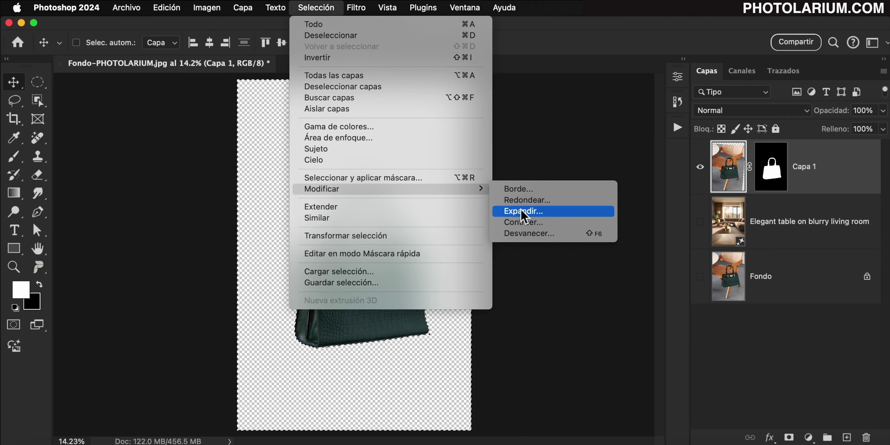
{"action": "left_click", "coordinate": [522, 211]}
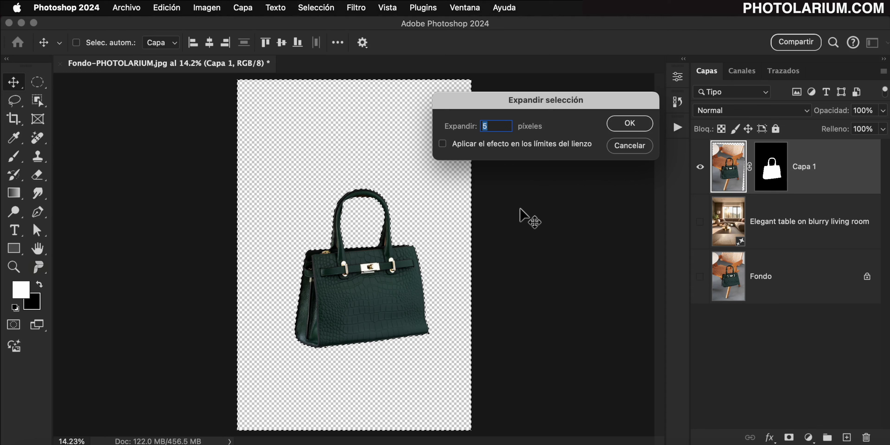
{"action": "left_click", "coordinate": [625, 129]}
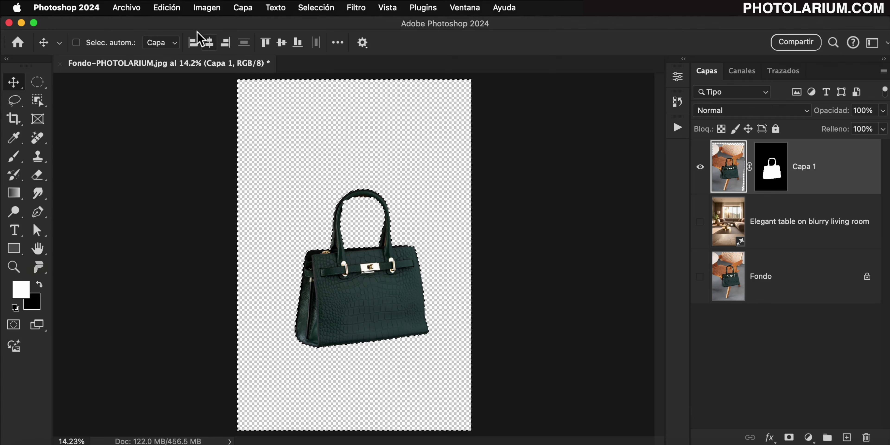
Generative Fill the selection with the prompt 'elegant table on a blurry living room'
{"action": "left_click", "coordinate": [166, 8]}
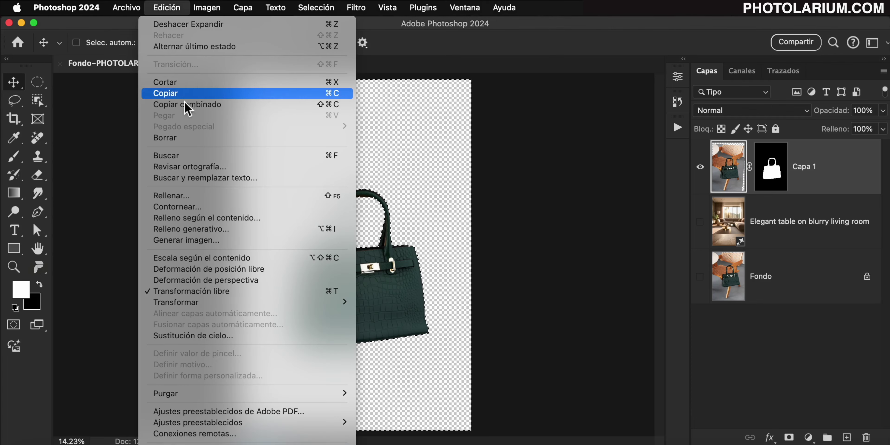
{"action": "left_click", "coordinate": [203, 229]}
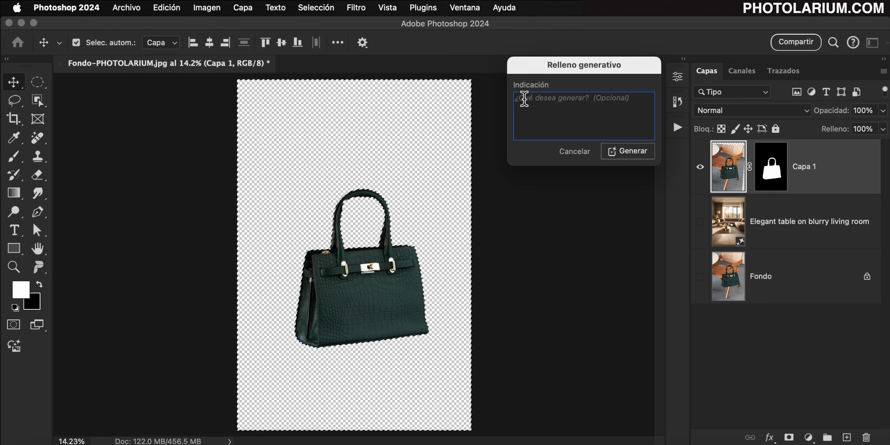
{"action": "type", "text": "elegant table on a blurry living room"}
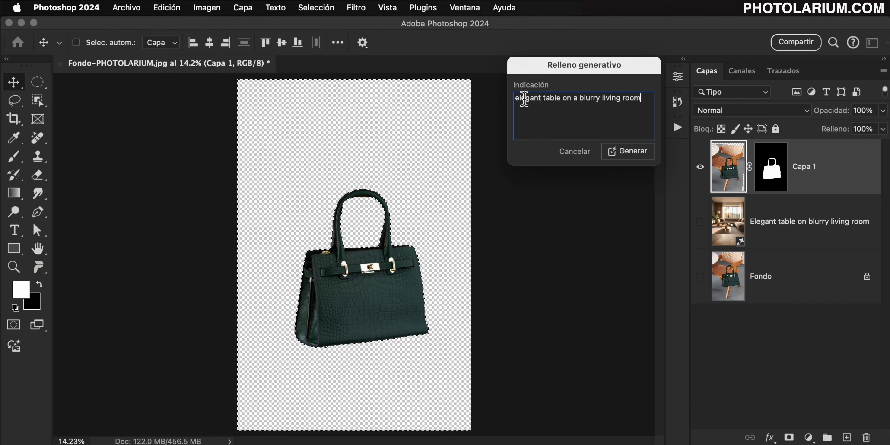
{"action": "left_click", "coordinate": [627, 151]}
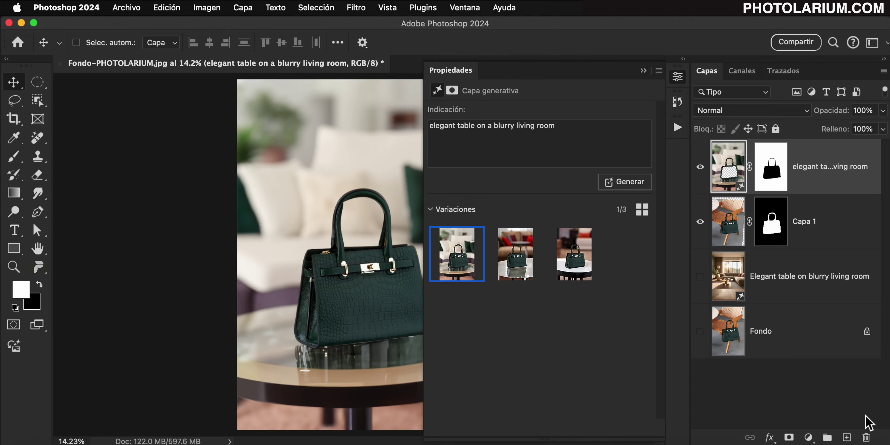
Preview the variations and keep the third one, with the white round table
{"action": "key", "text": "super+0"}
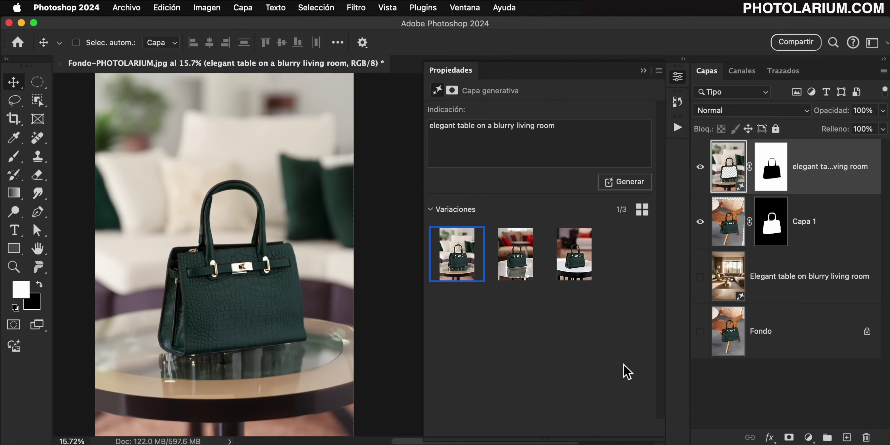
{"action": "mouse_move", "coordinate": [515, 254]}
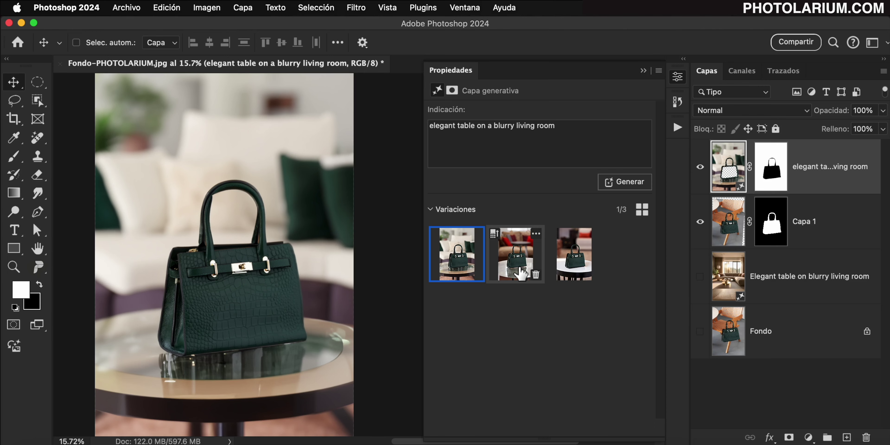
{"action": "left_click", "coordinate": [518, 273]}
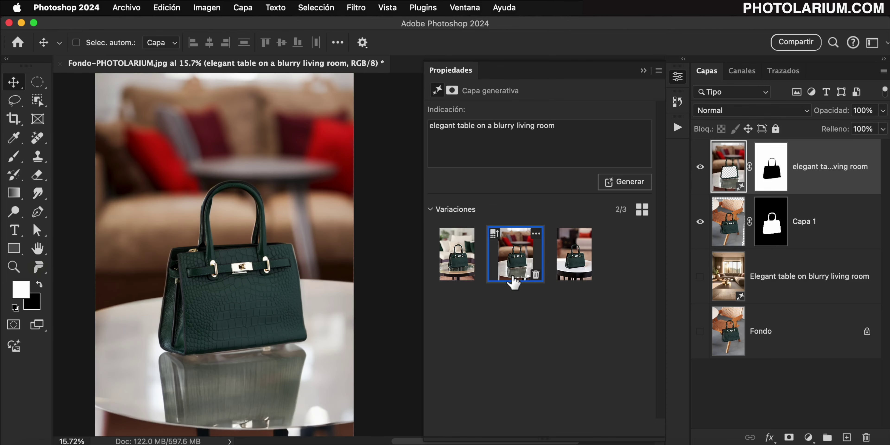
{"action": "left_click", "coordinate": [570, 270]}
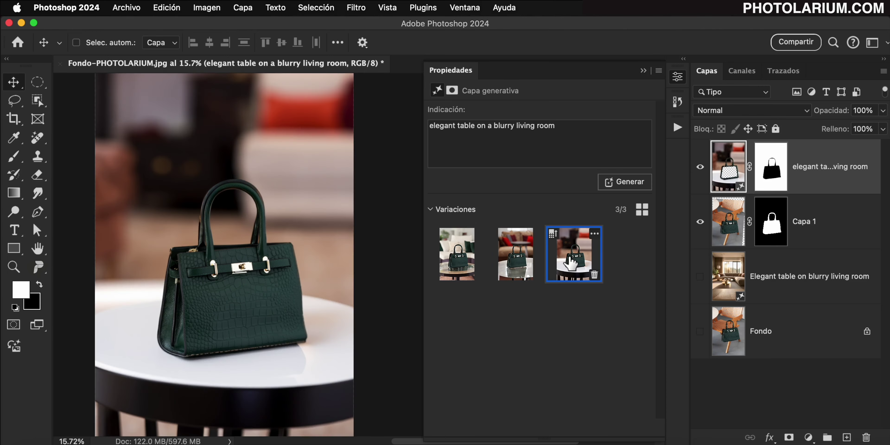